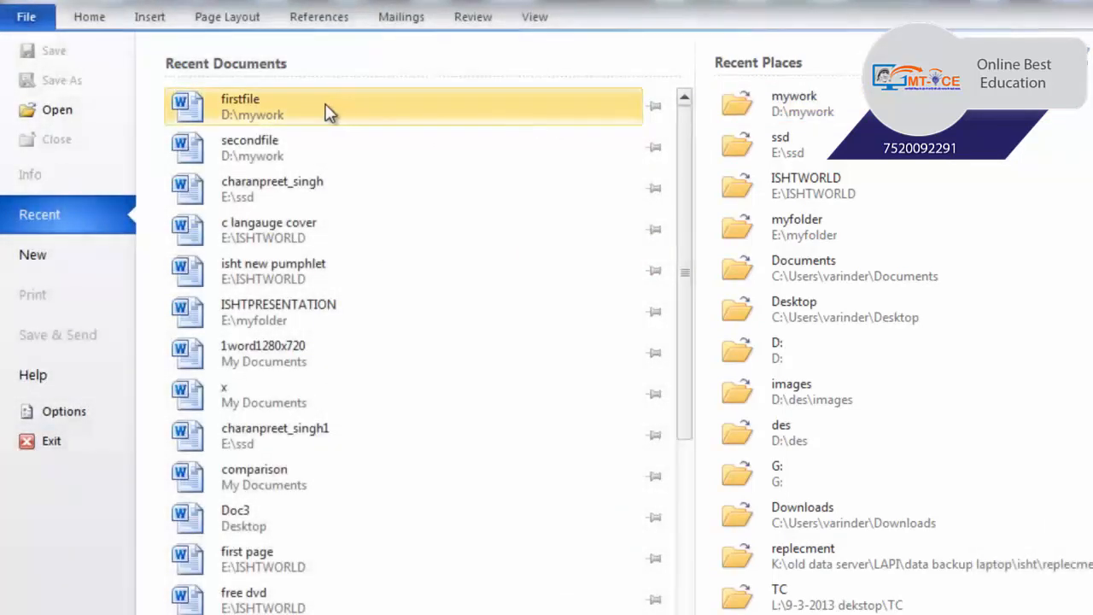
- Open firstfile.docx from D:\mywork in the Recent Documents list
click(267, 120)
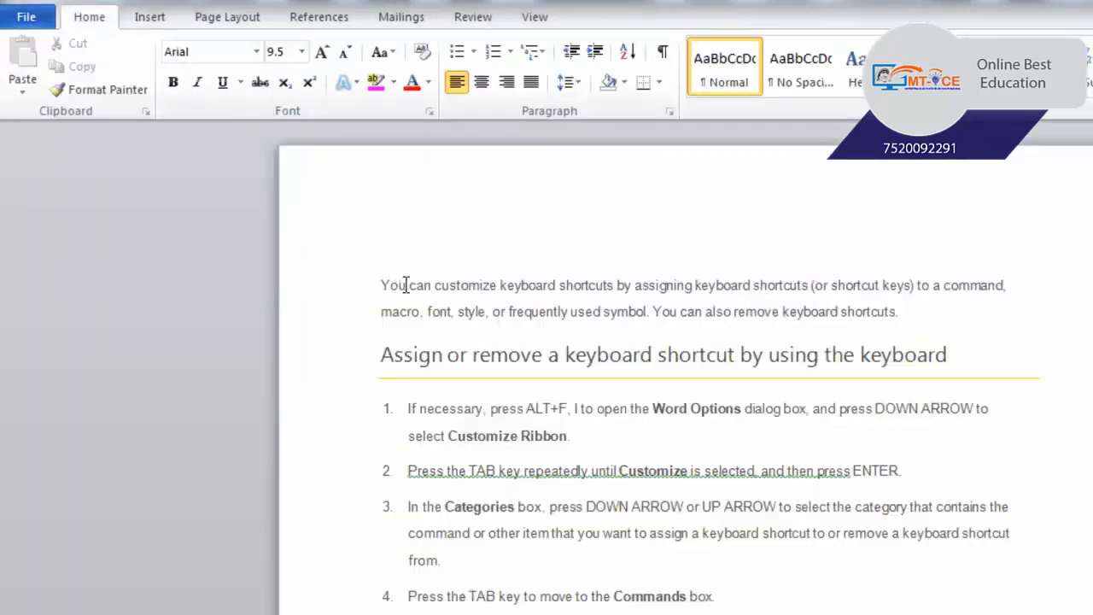
- Show the Recent page listing recent documents and places such as mywork
key(alt+f)
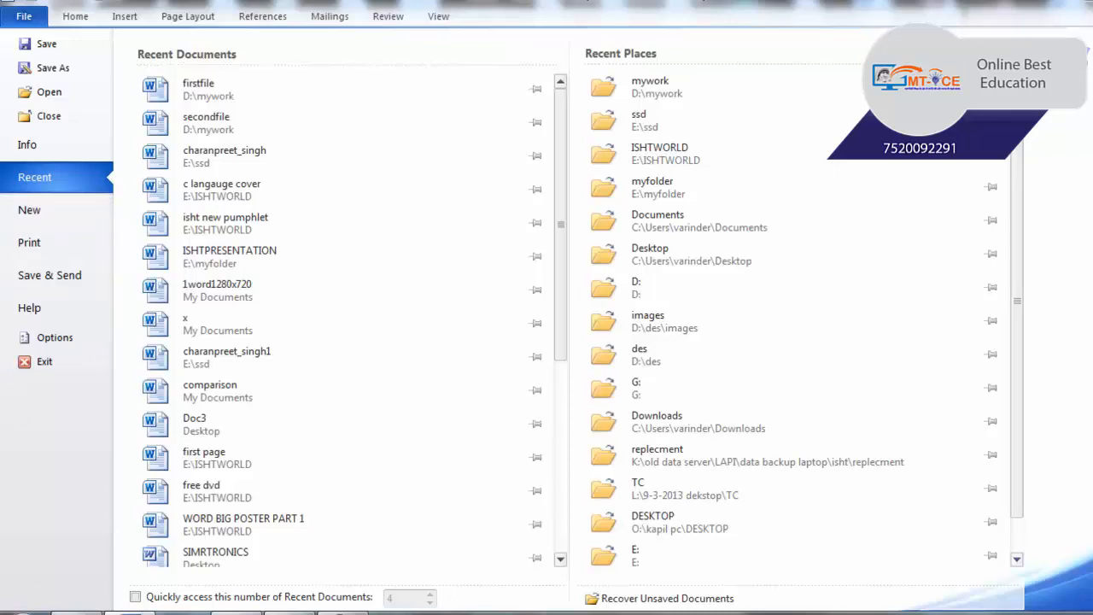
- Launch Microsoft Word 2010 from the Start menu with a blank document, then return to Recent
click(26, 607)
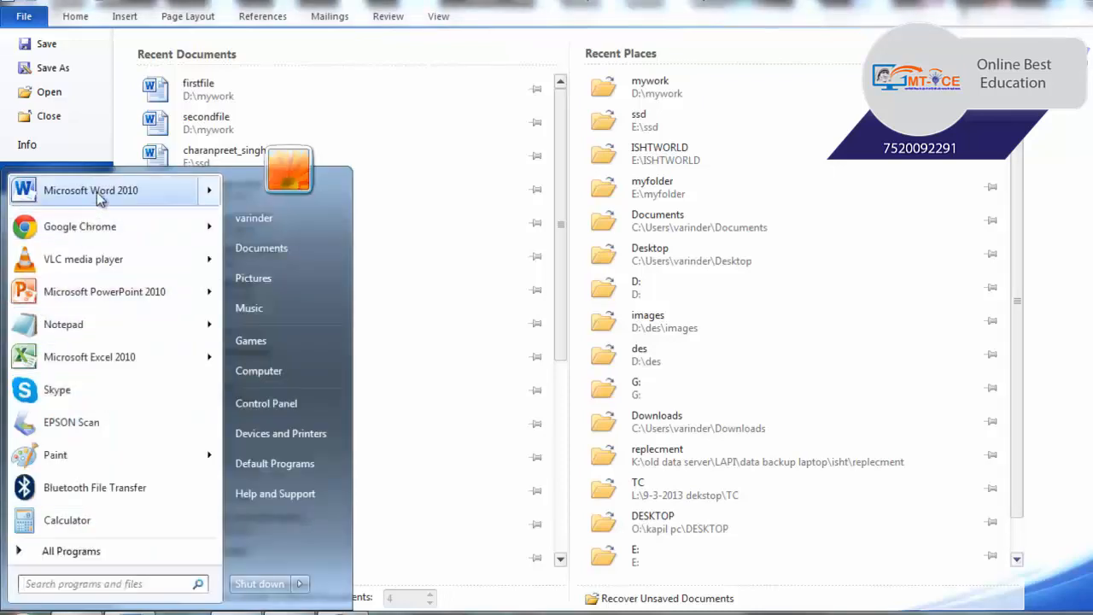
mouse_move(98, 196)
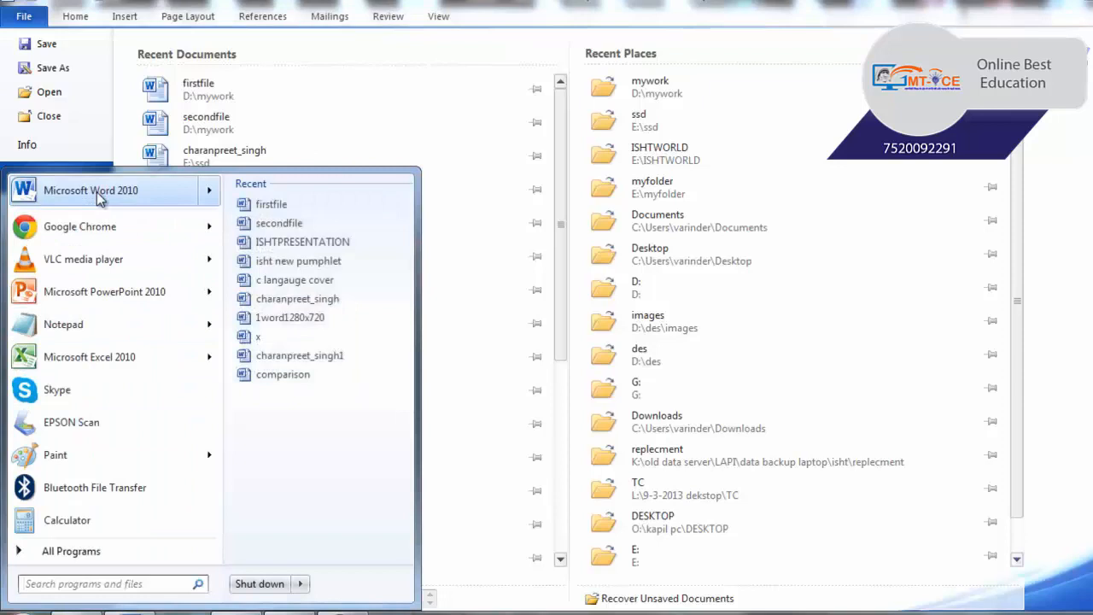
click(94, 191)
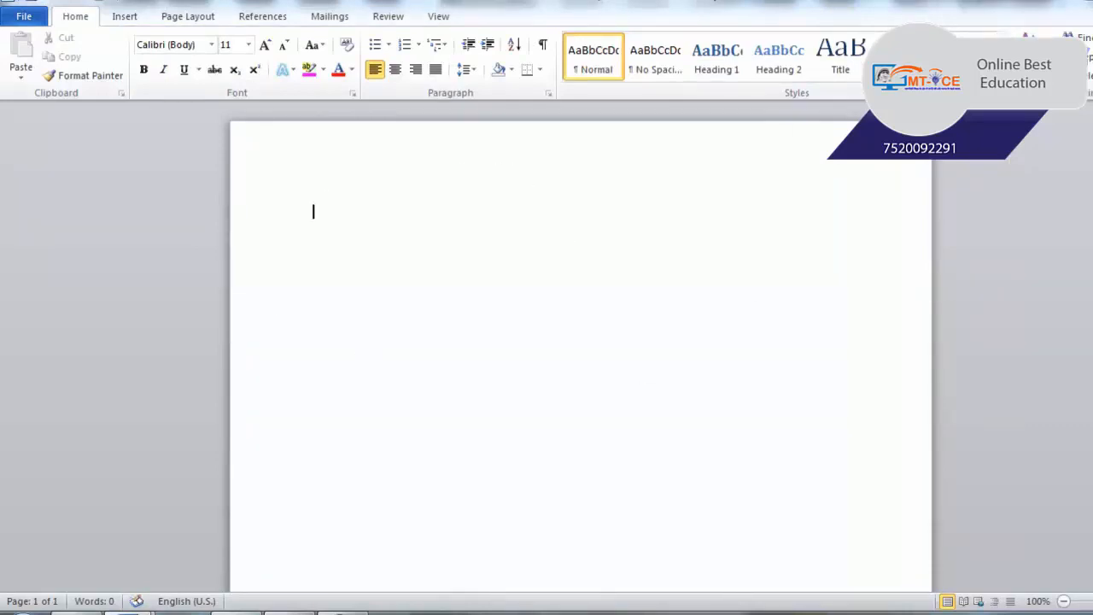
key(alt+f)
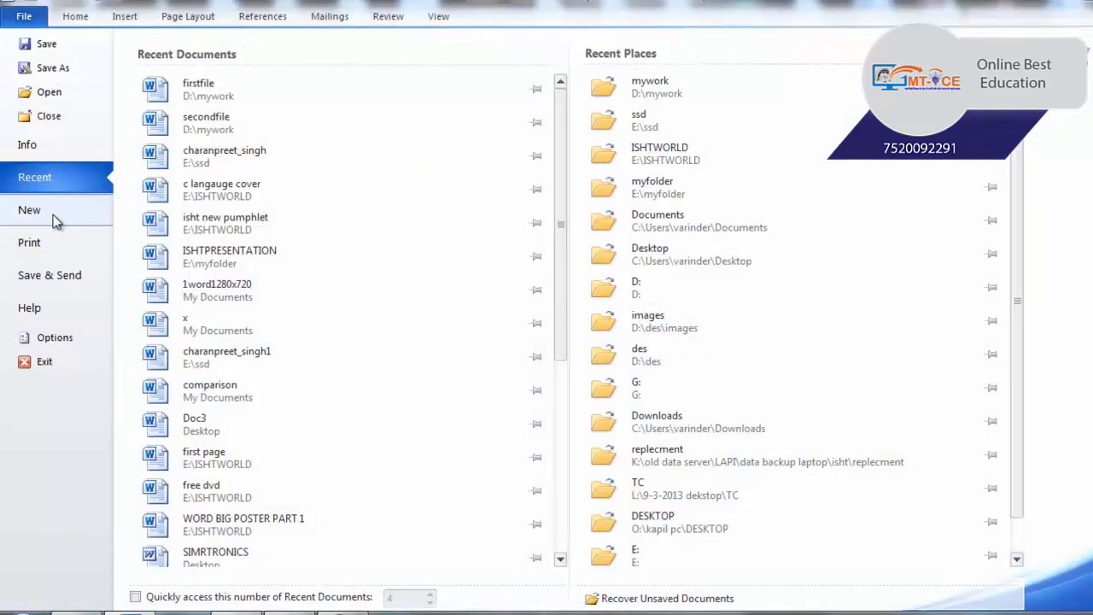
- Create a blank document, then return to Available Templates with the Office.com categories
click(55, 220)
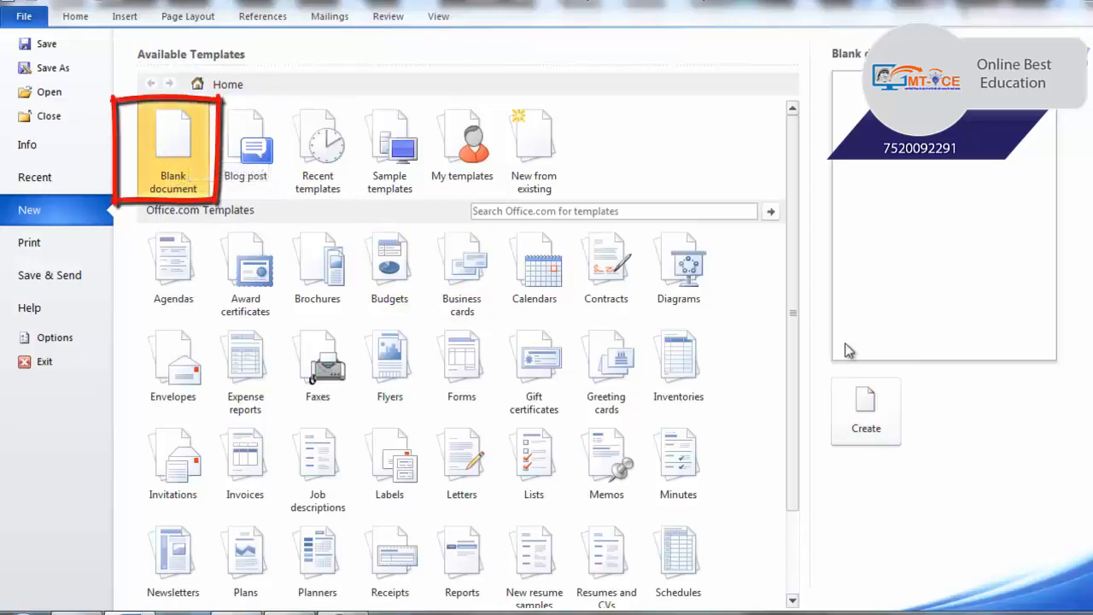
click(884, 424)
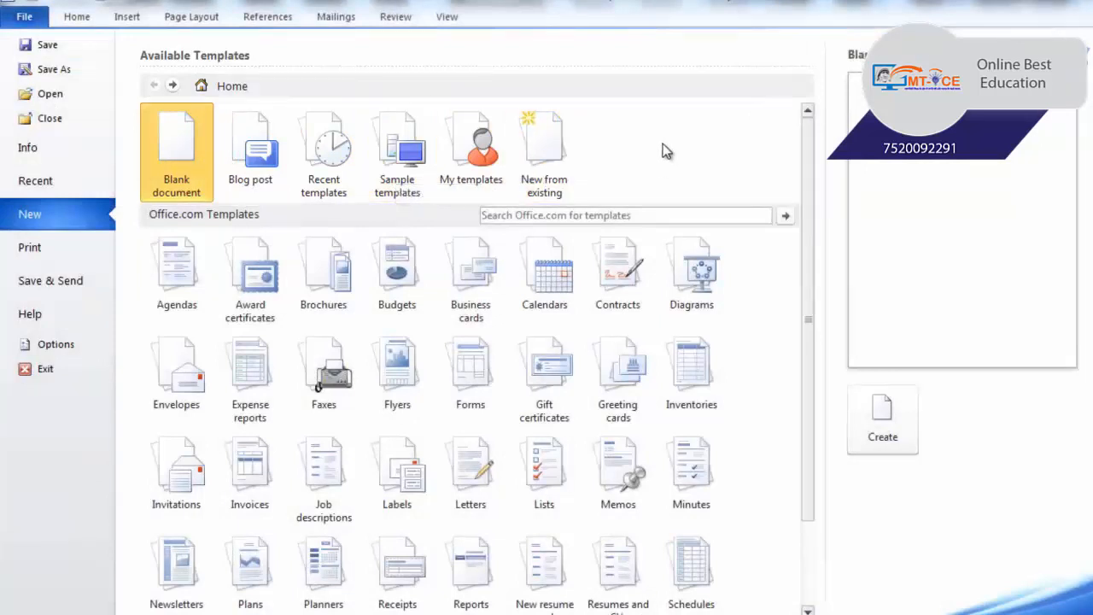
click(402, 150)
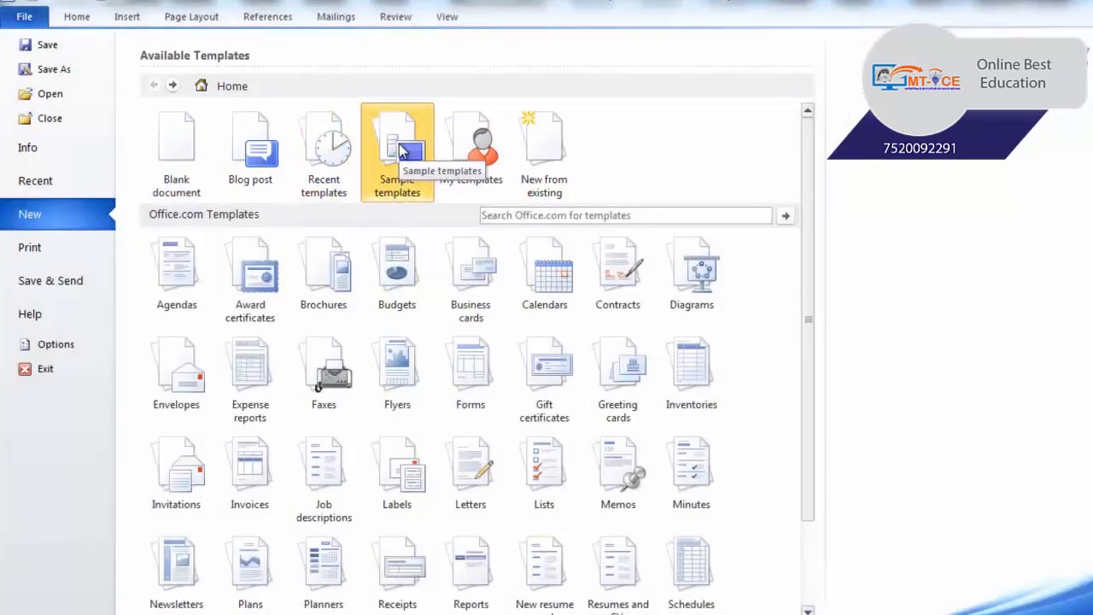
- Create a document from the Essential Resume template in Sample templates
click(402, 150)
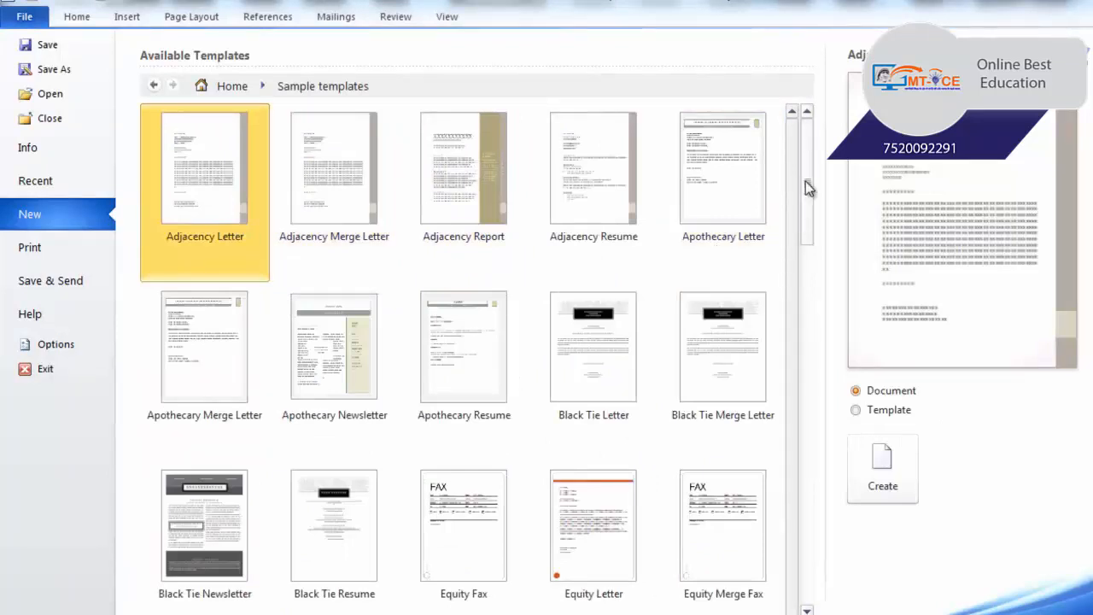
drag(806, 182, 802, 324)
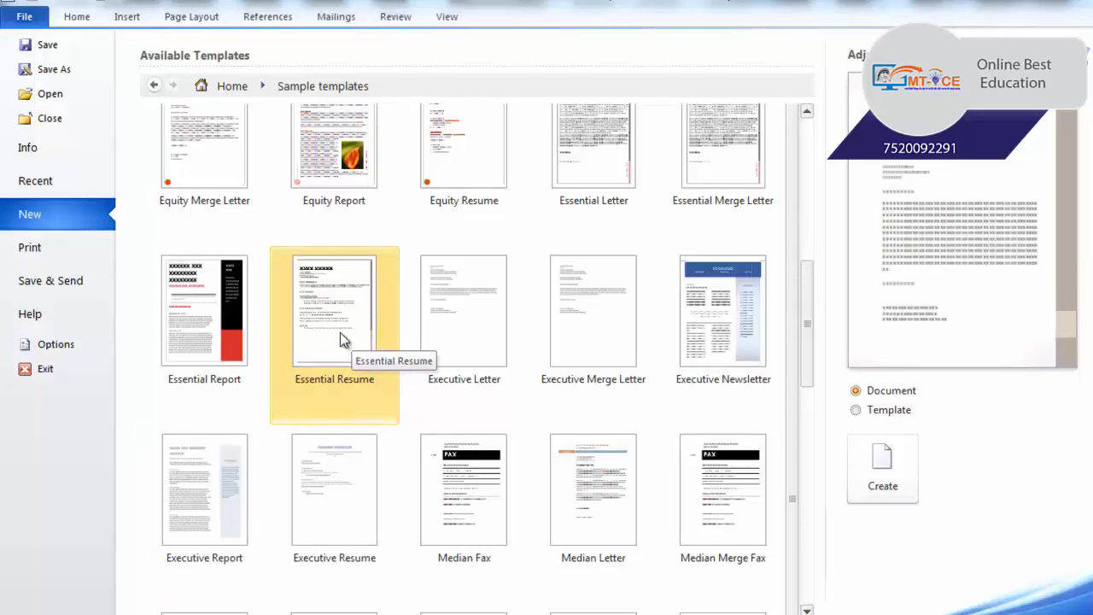
click(341, 339)
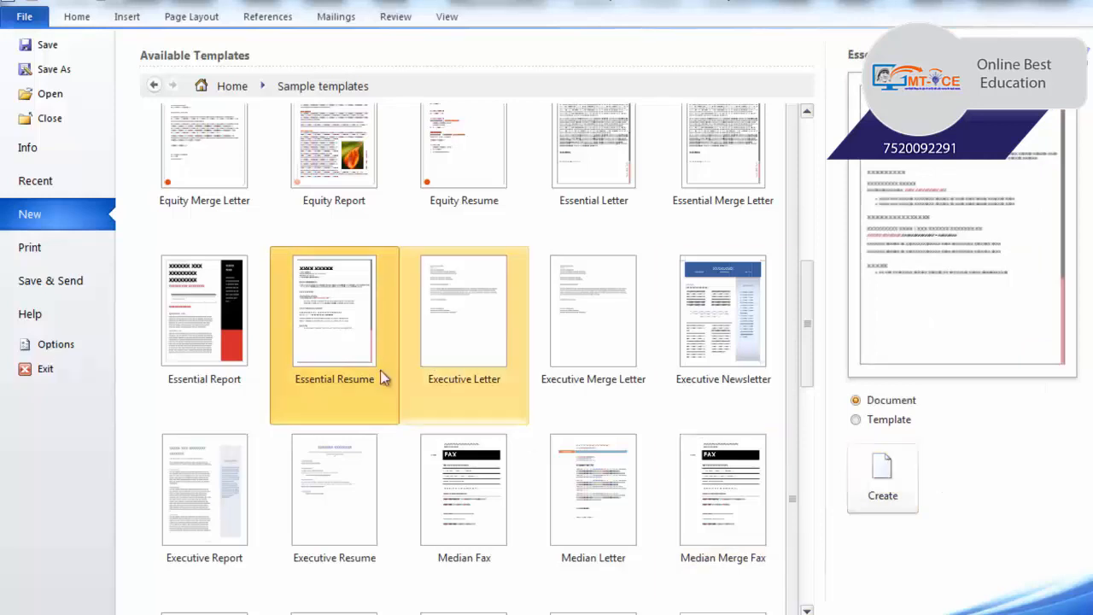
click(902, 501)
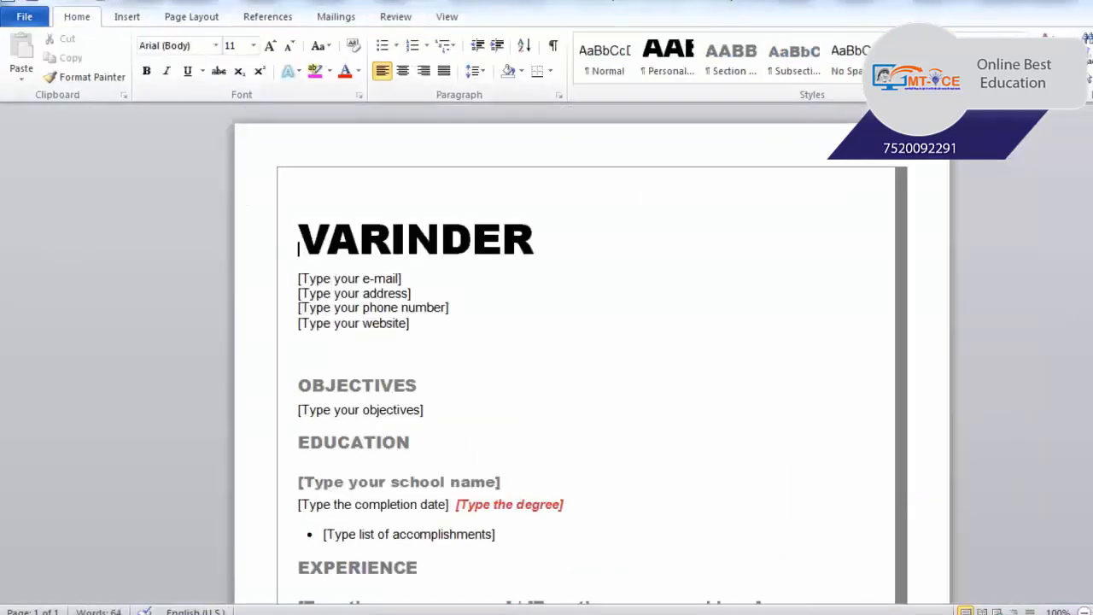
scroll(546, 358, down, 2)
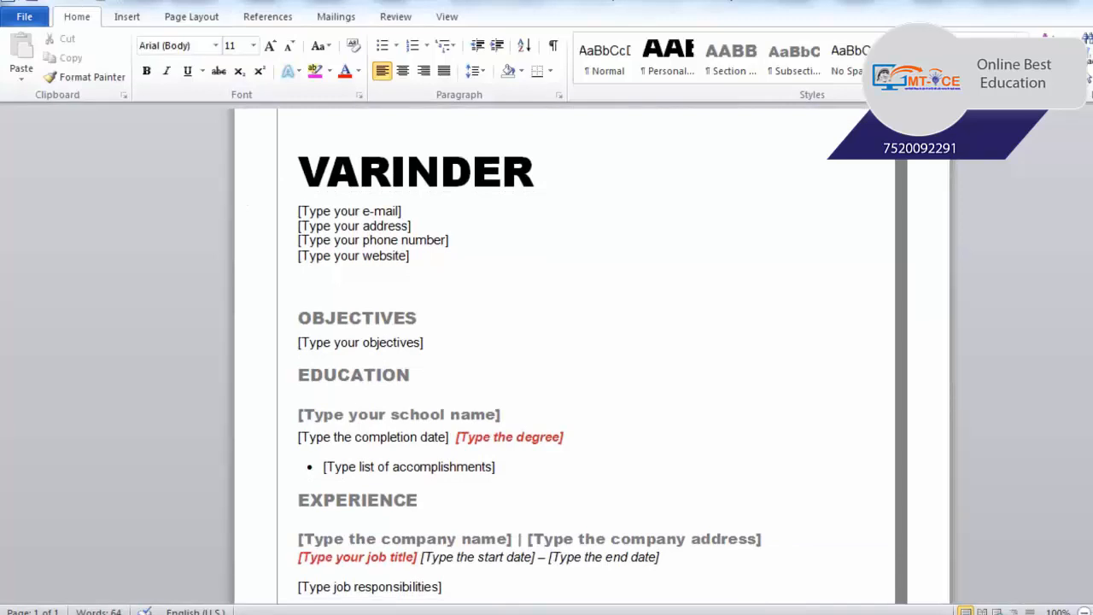
scroll(547, 359, down, 4)
scroll(546, 358, up, 6)
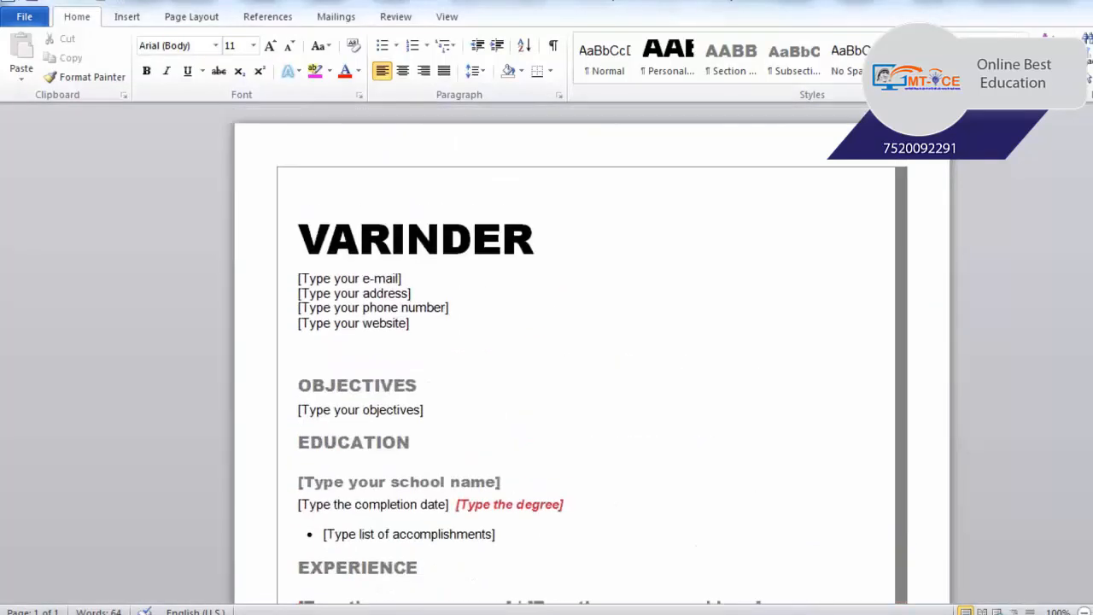
scroll(547, 359, down, 1)
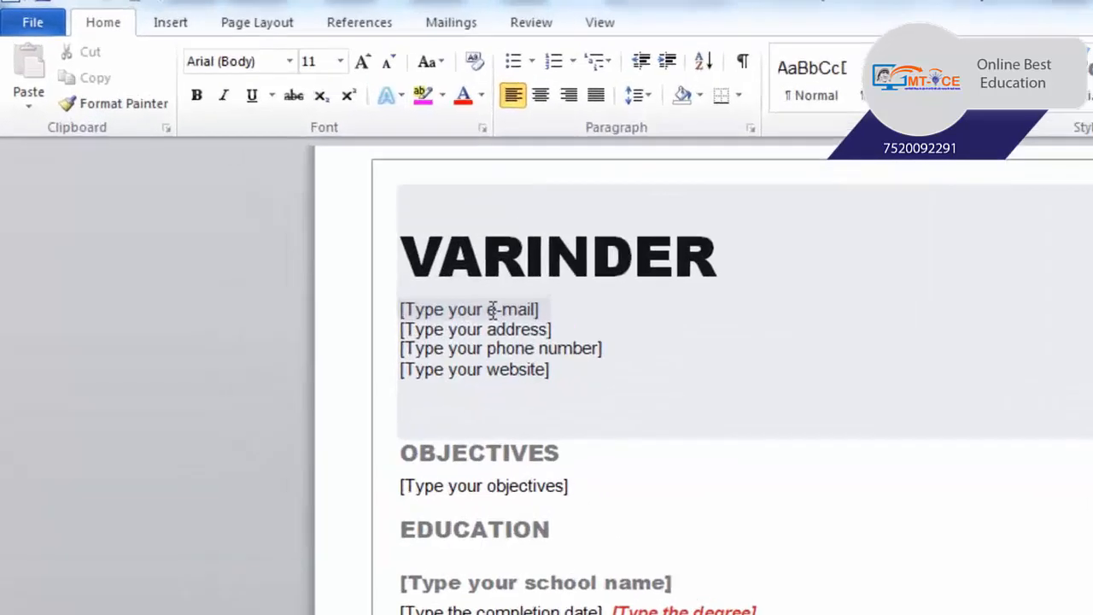
- Replace the [Type your e-mail] placeholder with the applicant's e-mail address
click(493, 311)
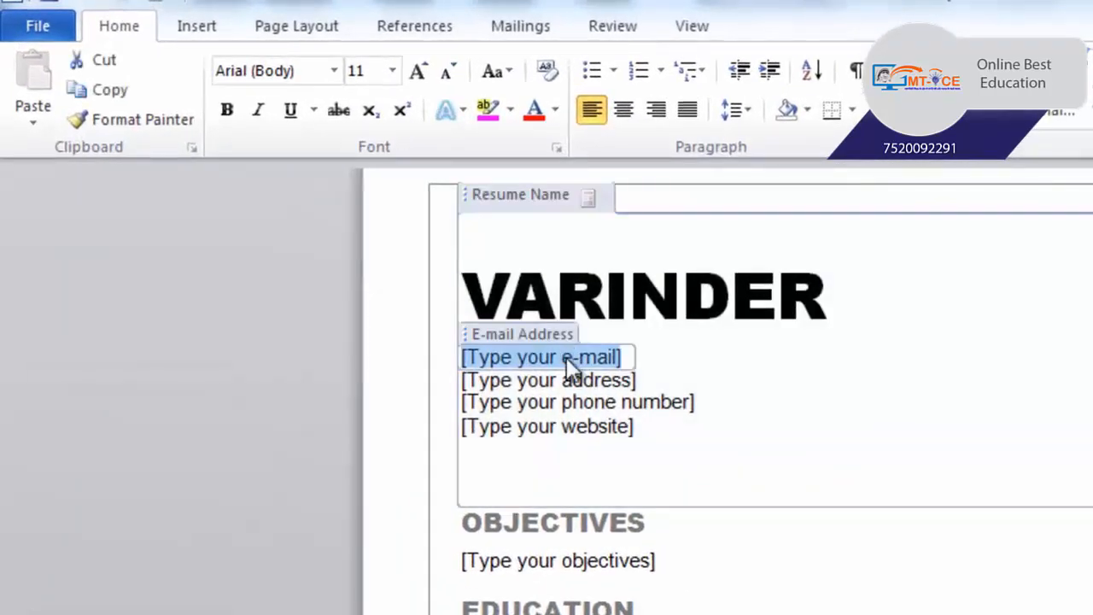
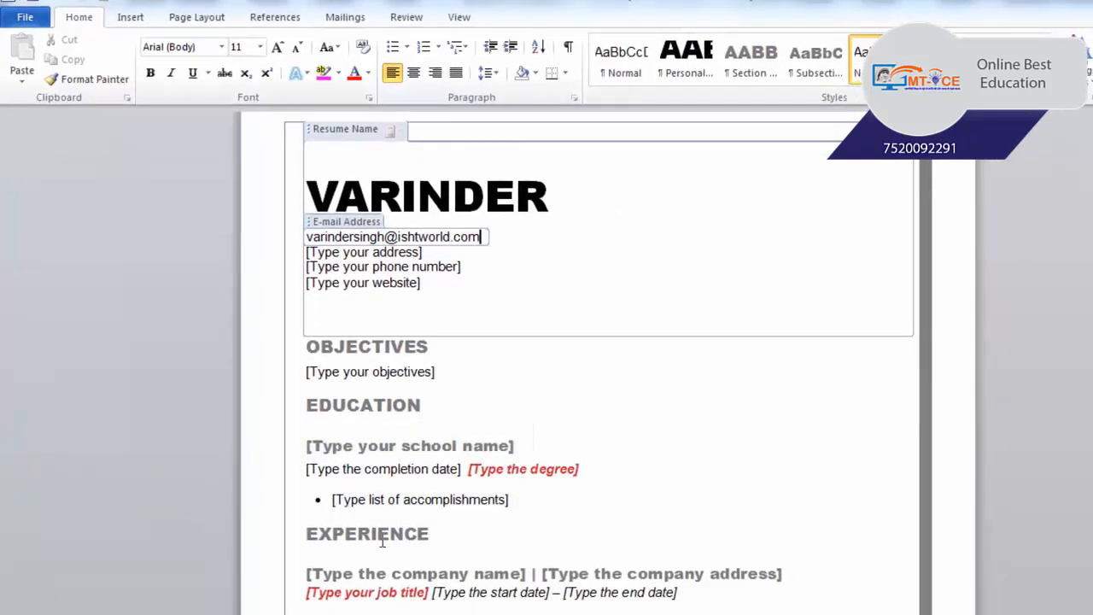
- Scroll down and back up through the filled-in Essential resume to review it
scroll(391, 511, down, 1)
scroll(598, 385, down, 5)
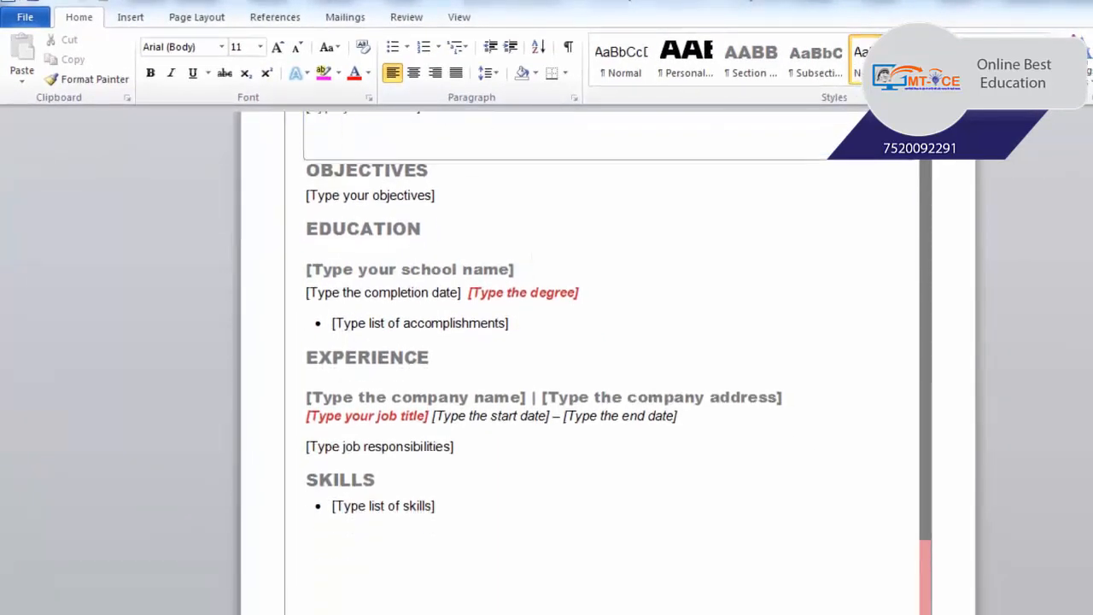
scroll(598, 385, up, 7)
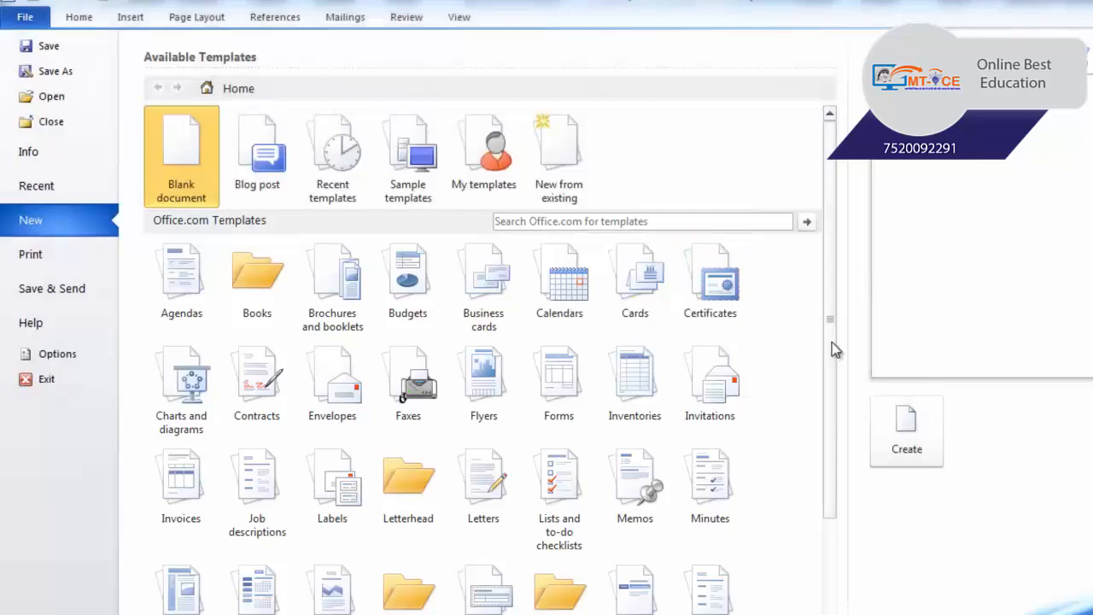
- Open the Office.com Resumes and CVs template category
scroll(834, 341, down, 3)
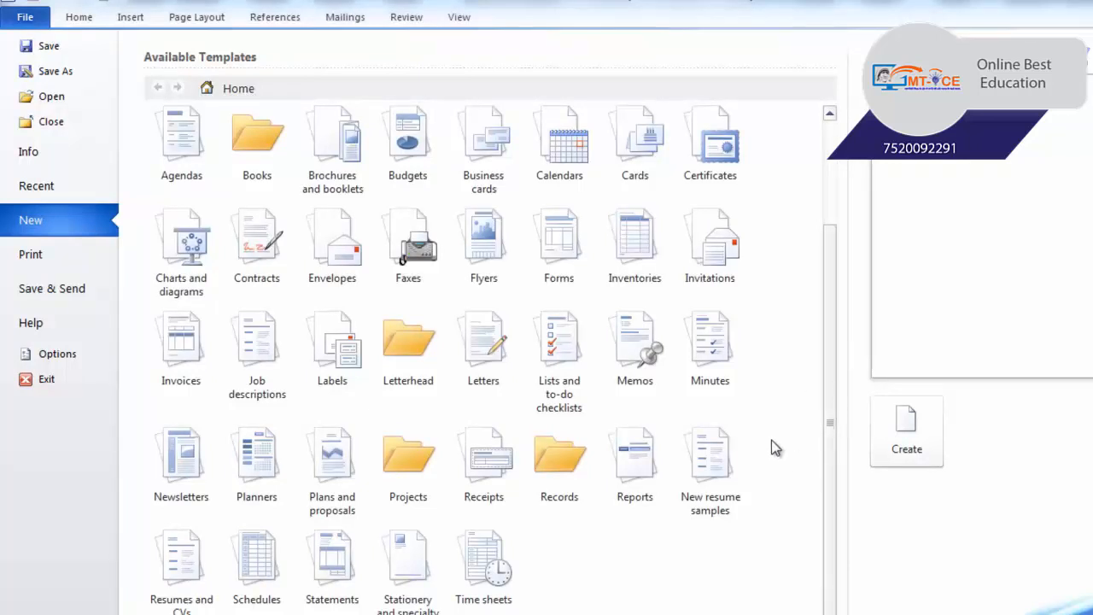
click(190, 567)
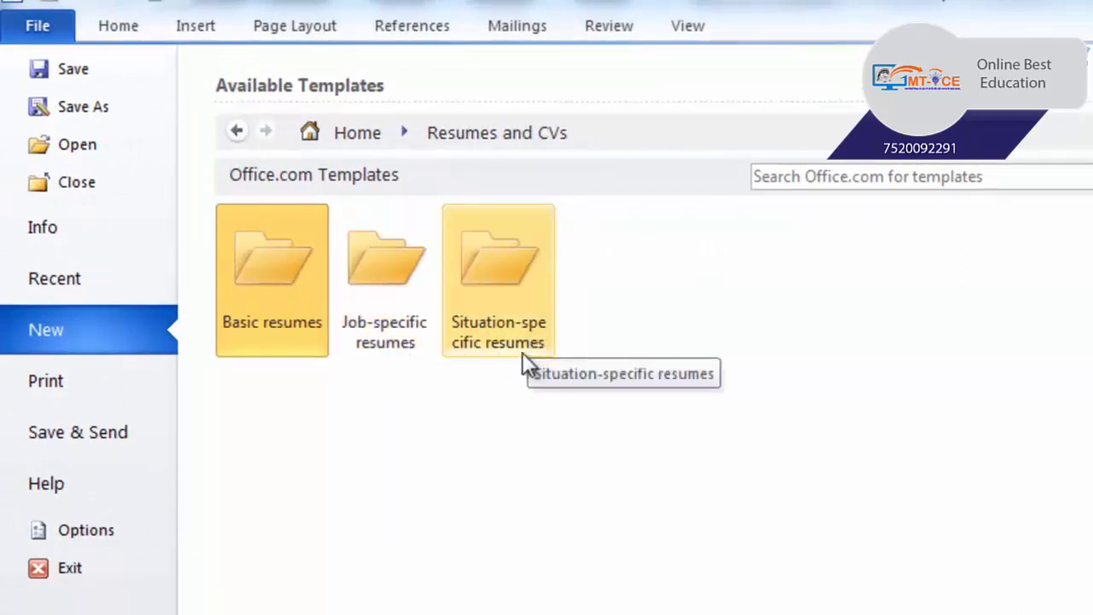
- Open the Basic resumes folder and select the Photo resume (Median theme) template
click(276, 299)
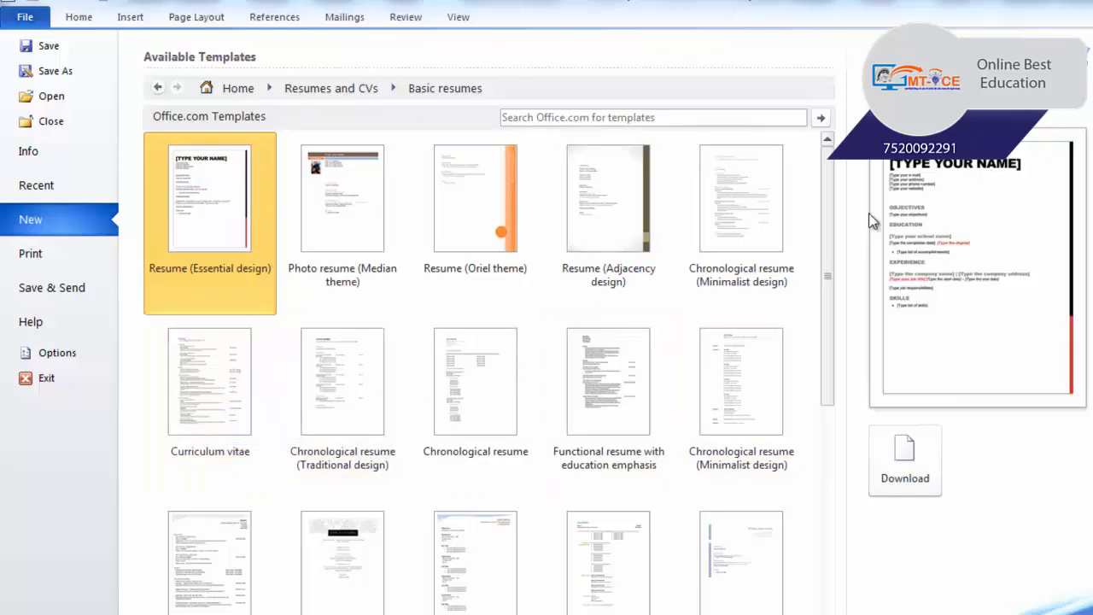
click(319, 195)
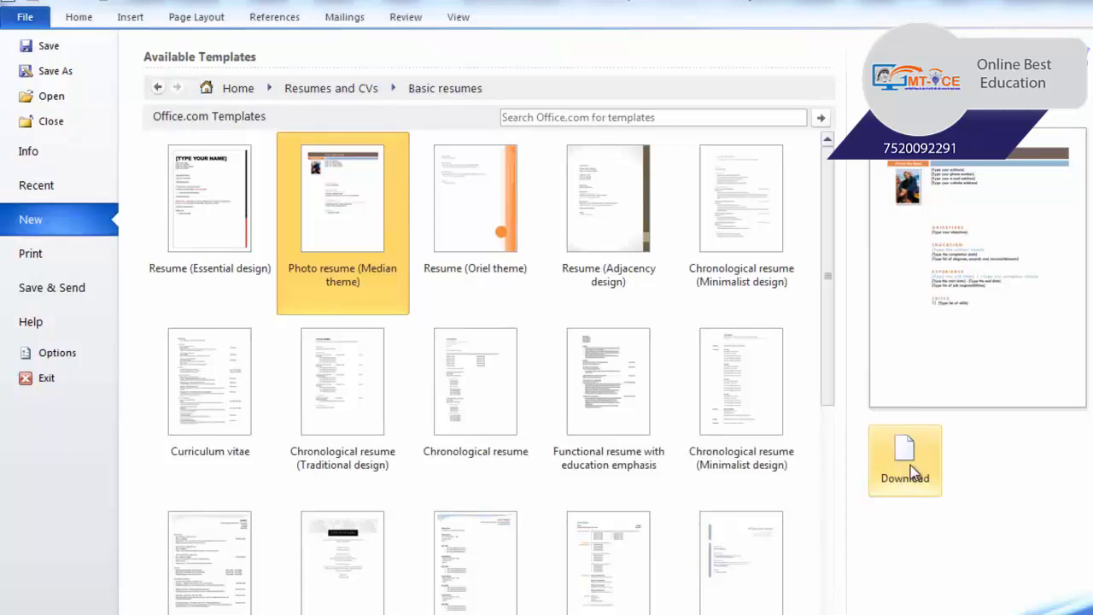
- Download the Photo resume (Median theme) as a new document and select its header photo
click(911, 467)
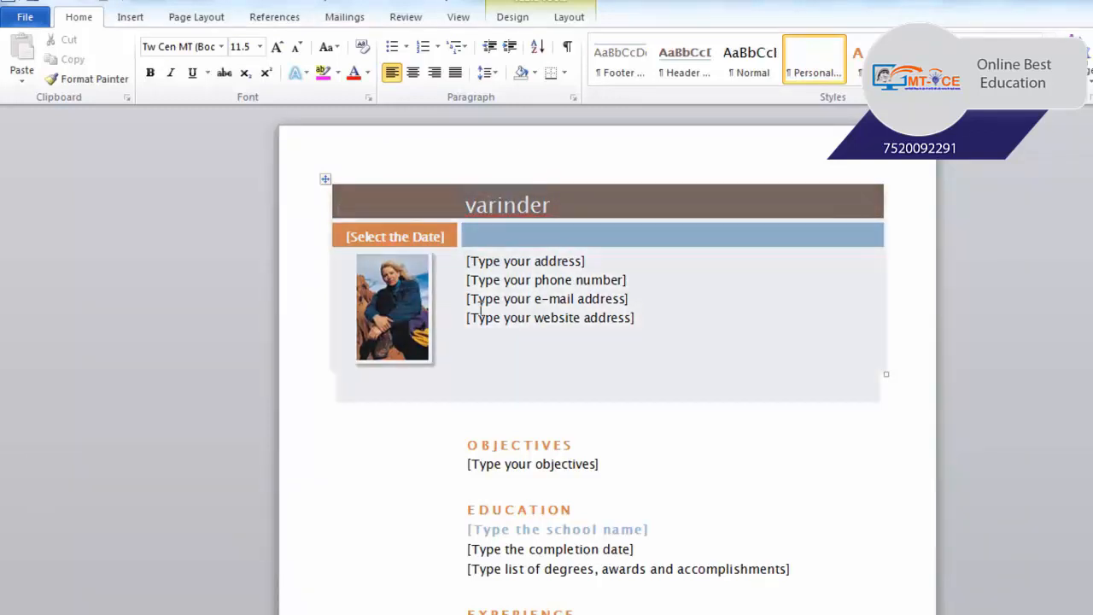
click(402, 292)
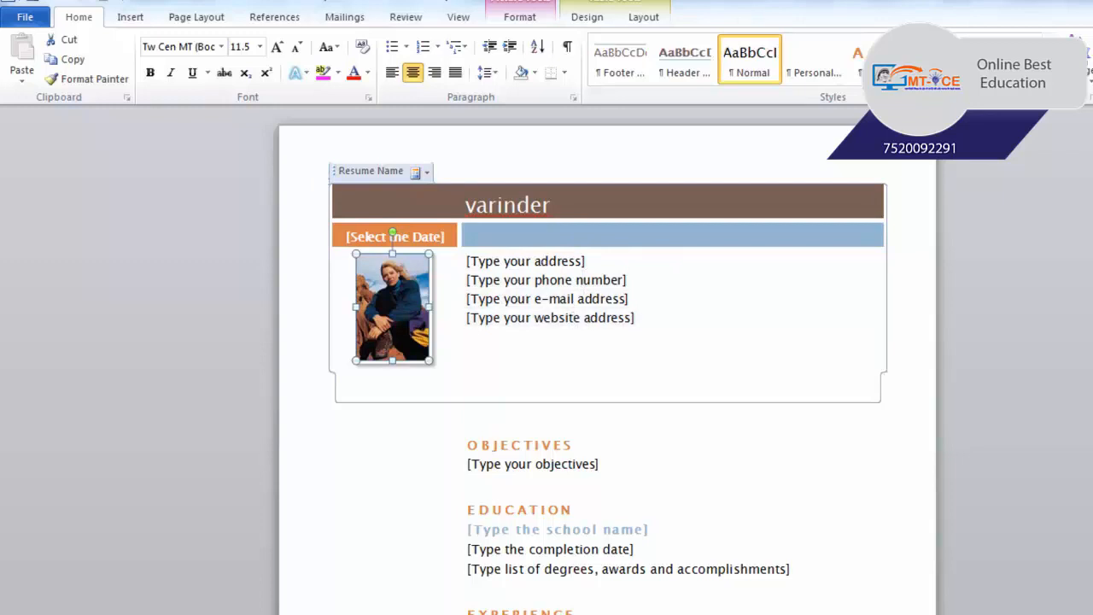
- Look over the Median photo resume, then show the Print page with the Canon LBP2900 printer
scroll(1026, 322, down, 6)
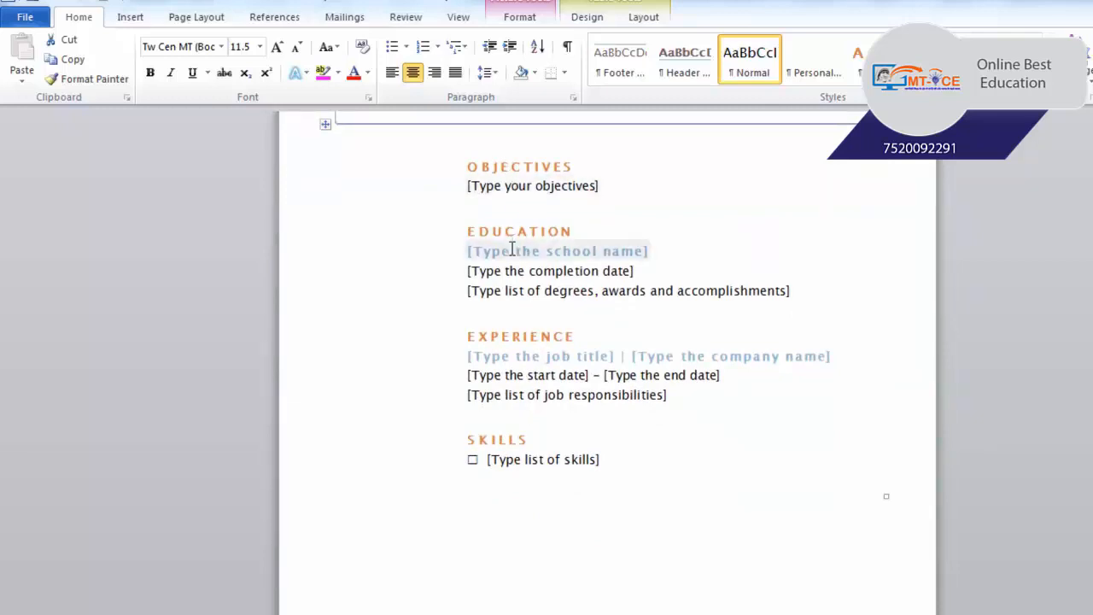
scroll(636, 437, up, 5)
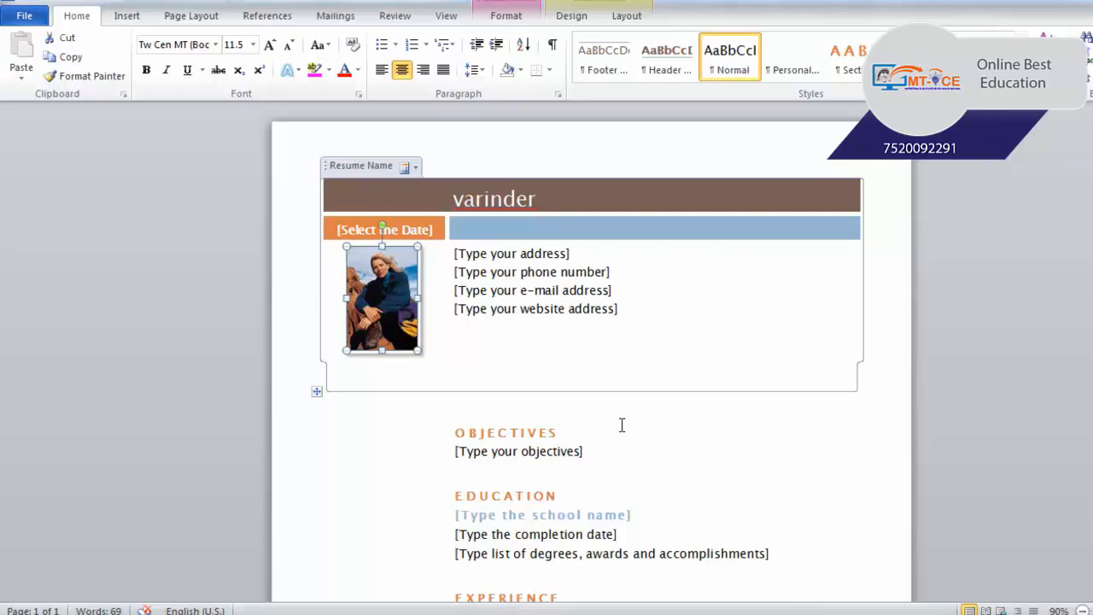
key(ctrl+p)
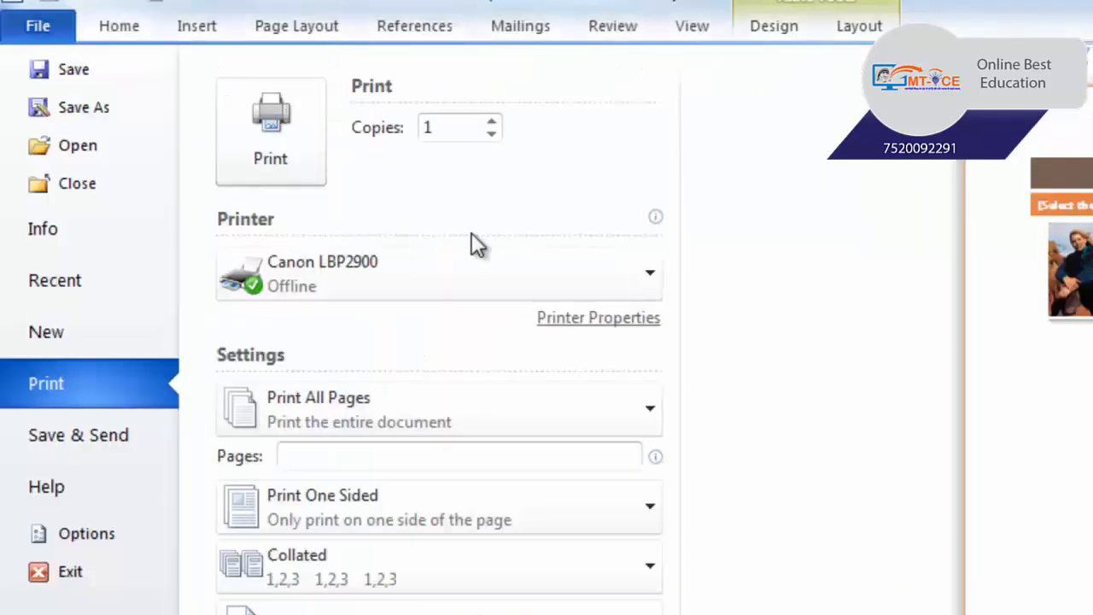